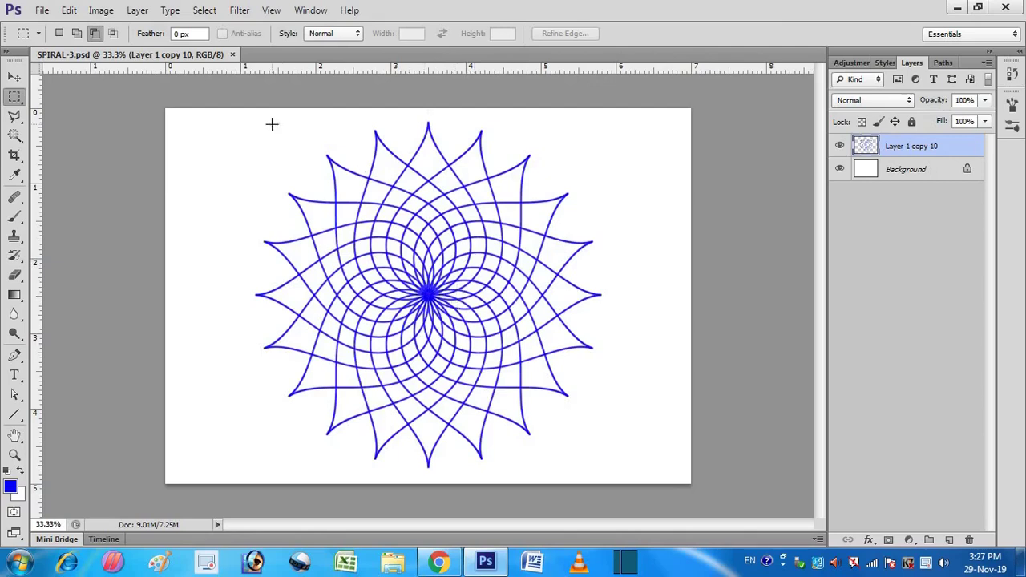
Close SPIRAL-3.psd and create a new 7 x 5 inch, 300 ppi Photo Landscape document
left_click(232, 55)
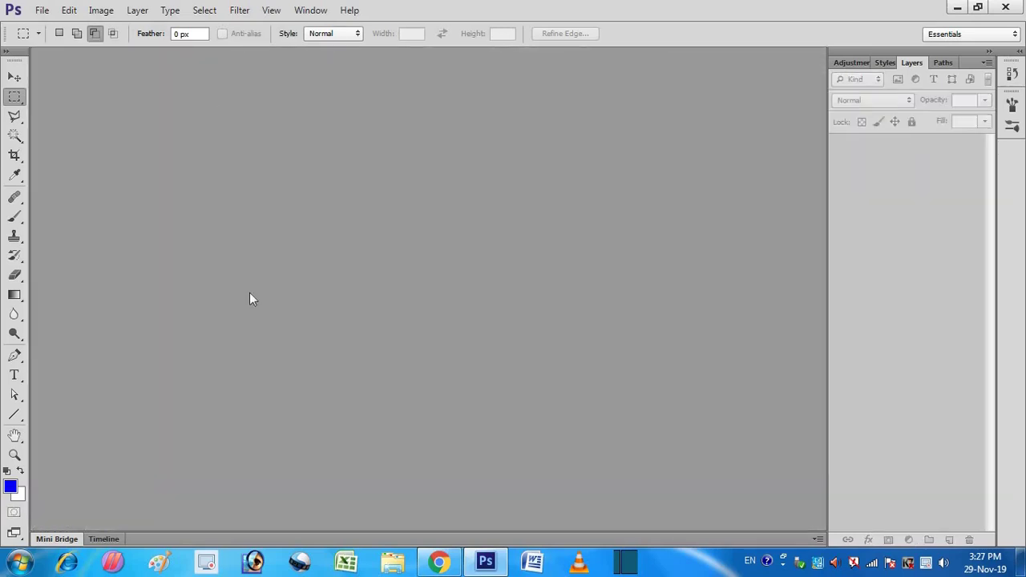
key("ctrl+n")
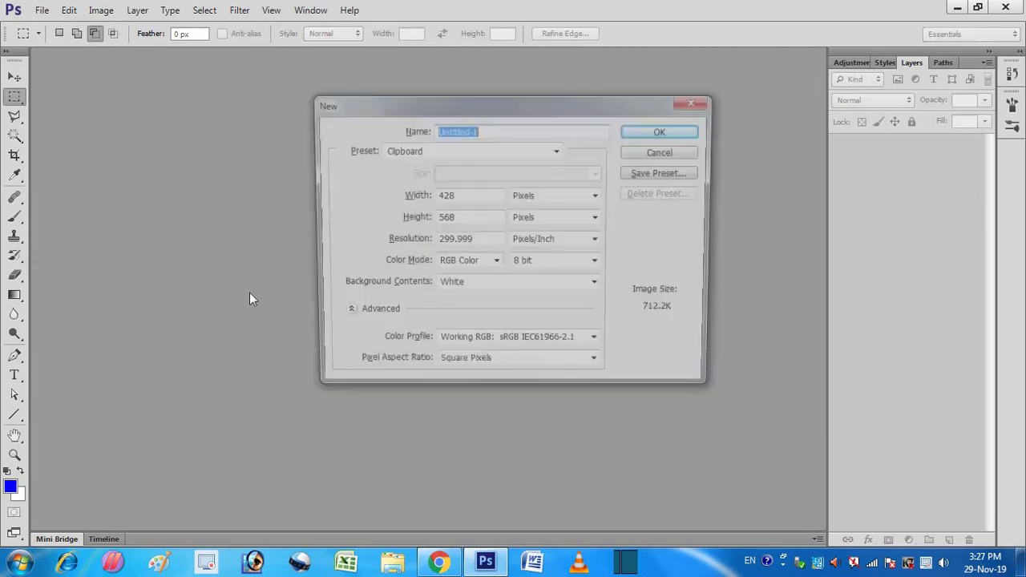
left_click(545, 150)
left_click(549, 178)
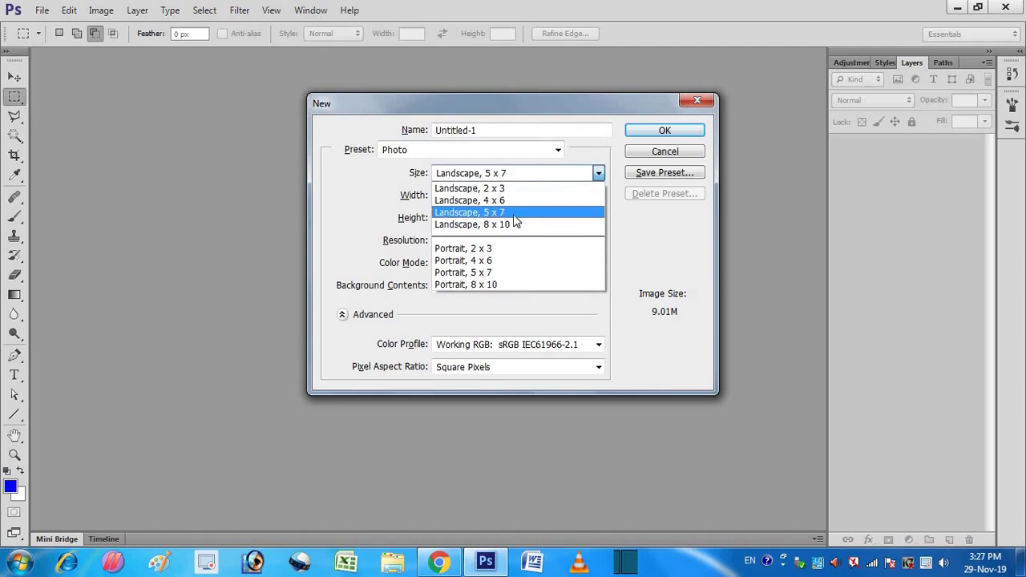
left_click(511, 214)
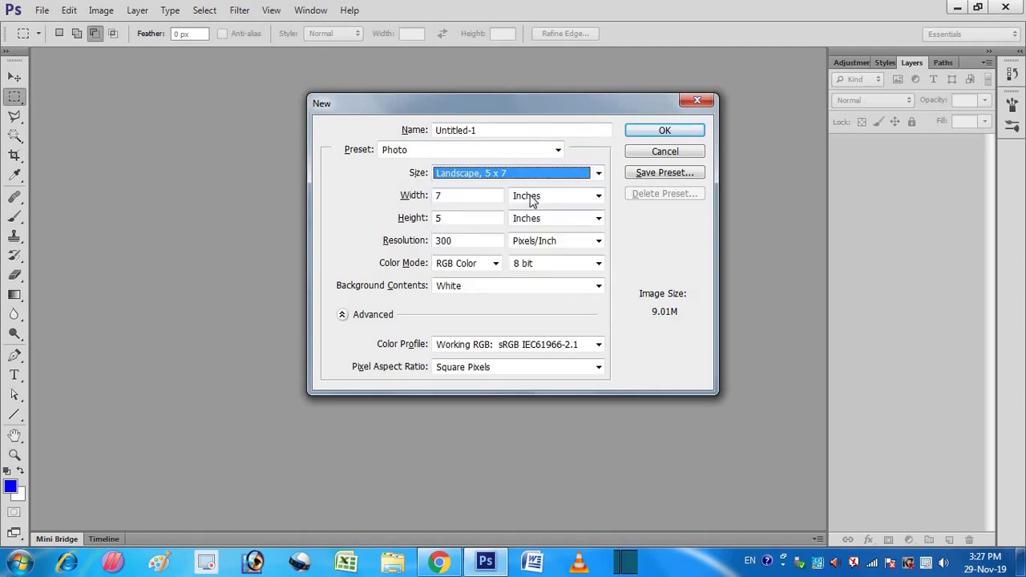
left_click(649, 135)
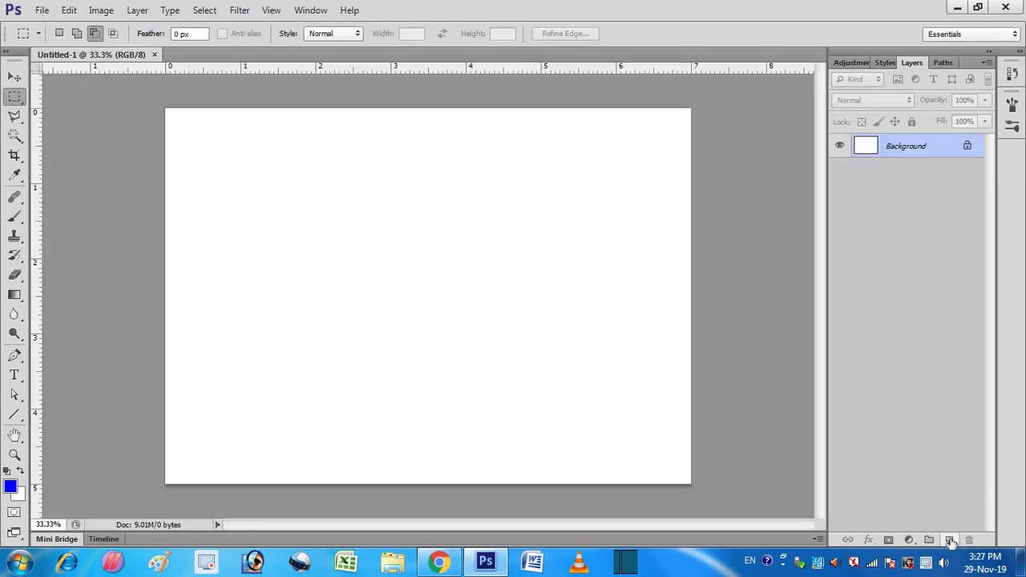
left_click(949, 542)
key("ctrl+z")
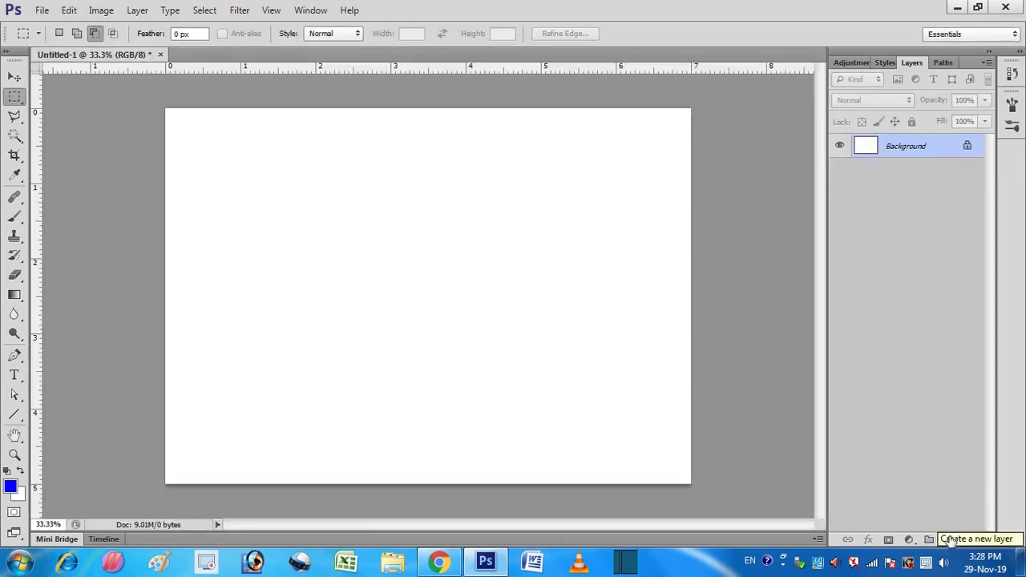
Add an empty Layer 1 and set the Brush tool to a 4 px size
left_click(949, 542)
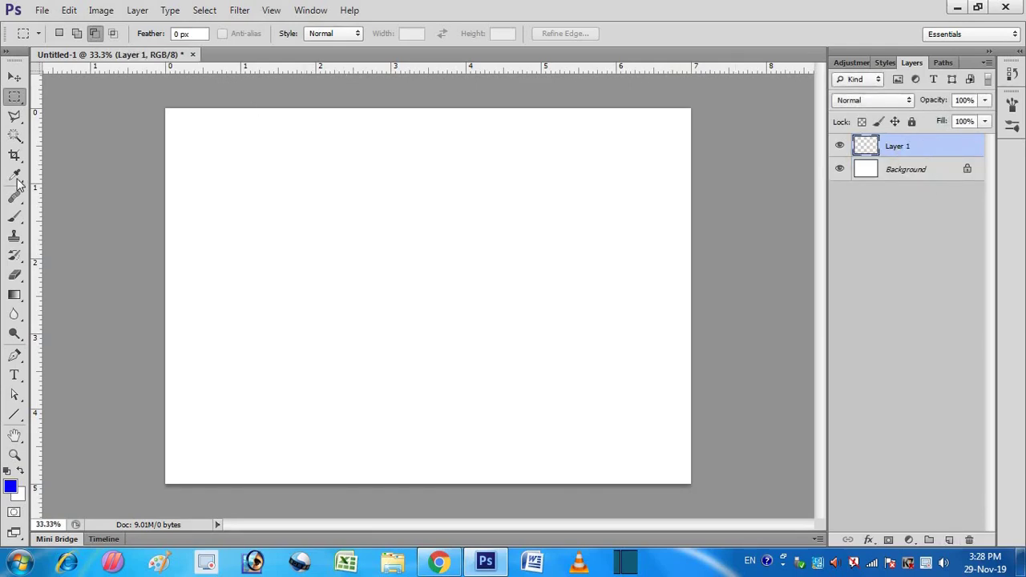
left_click(15, 217)
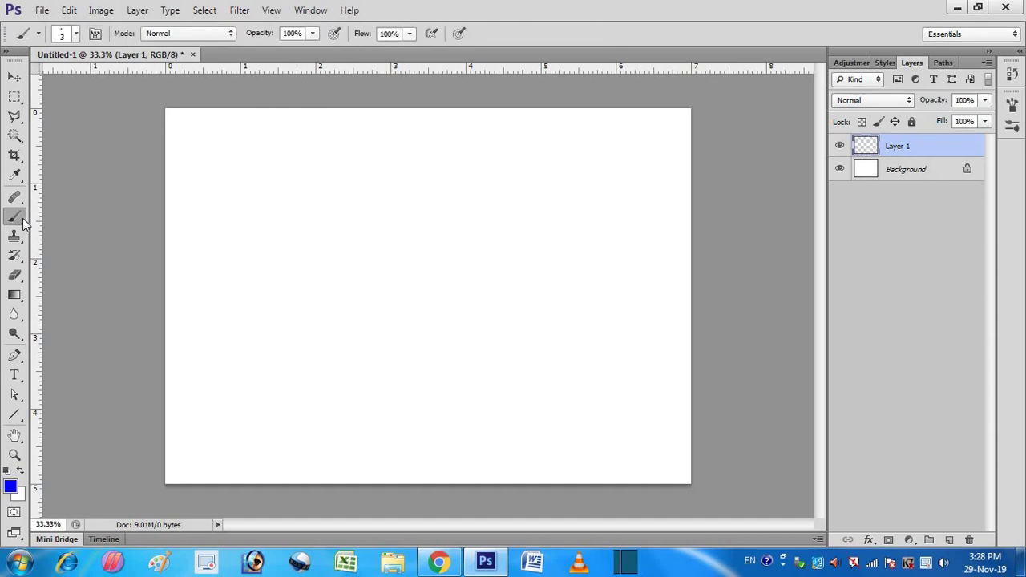
left_click(75, 33)
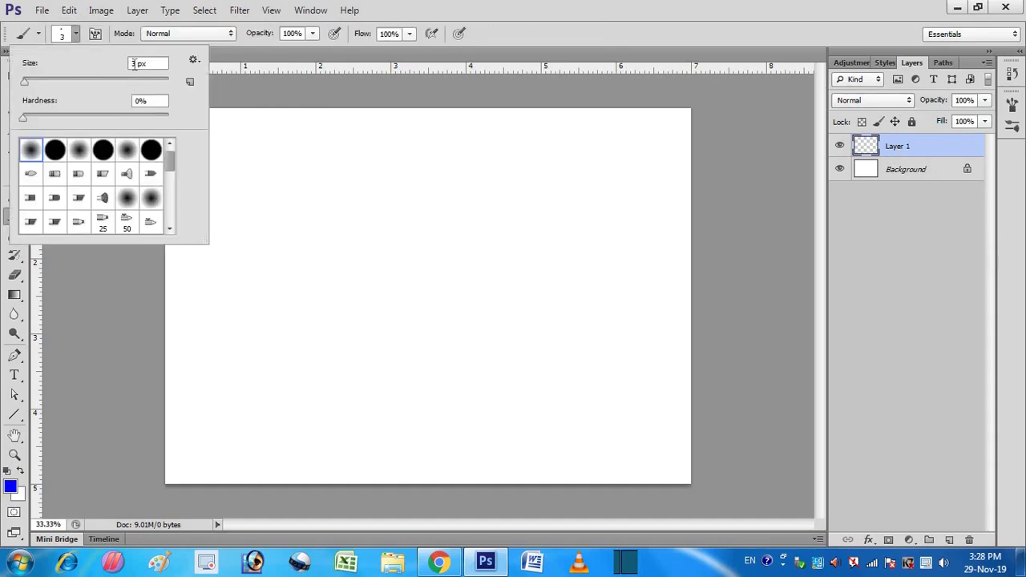
key("Delete")
type("4")
key("Tab")
key("Return")
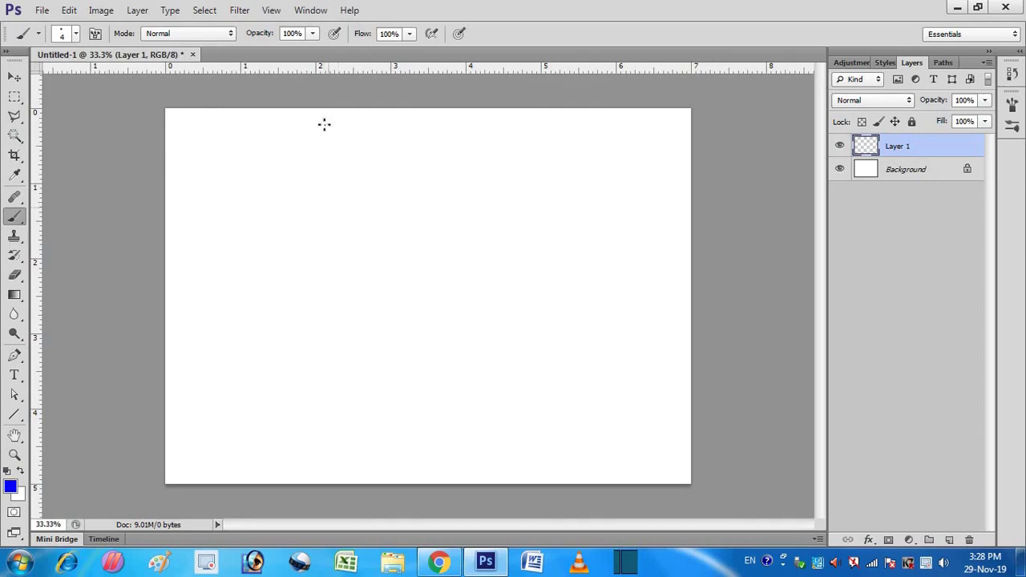
Add a vertical guide at 50% position, down the canvas centre
left_click(272, 11)
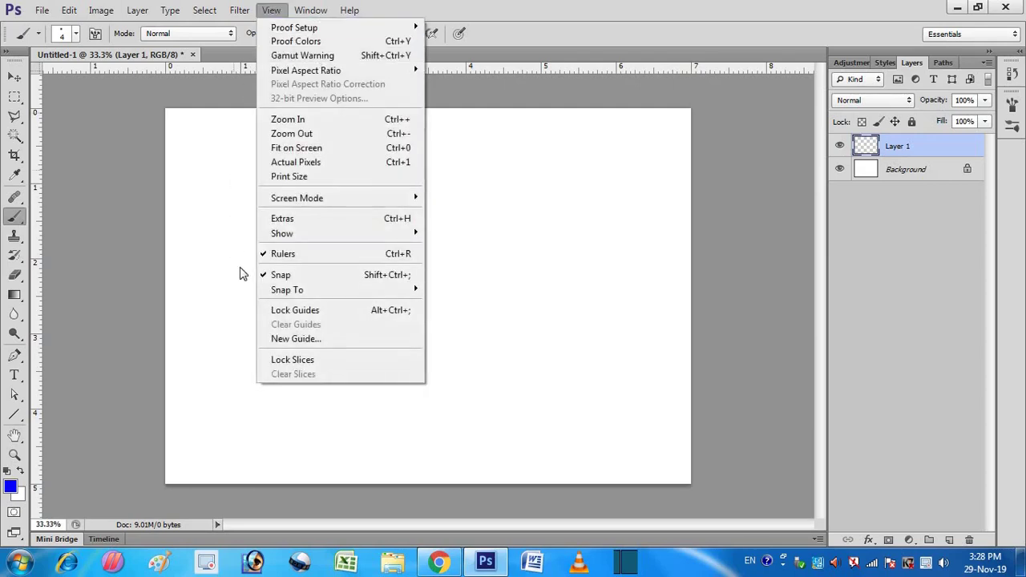
left_click(321, 340)
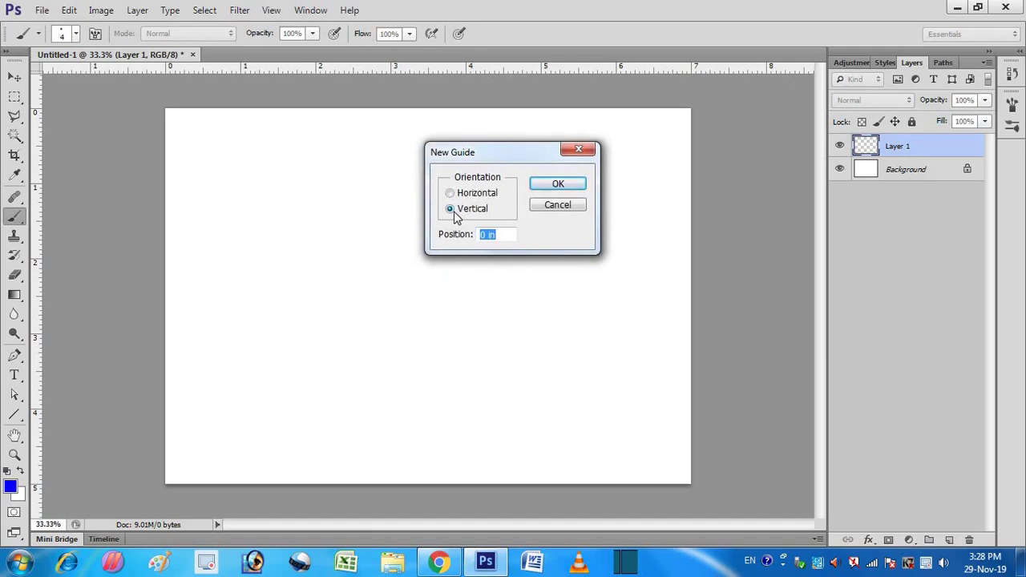
left_click(499, 234)
key("BackSpace")
key("BackSpace")
key("BackSpace")
key("BackSpace")
type("50")
type("%")
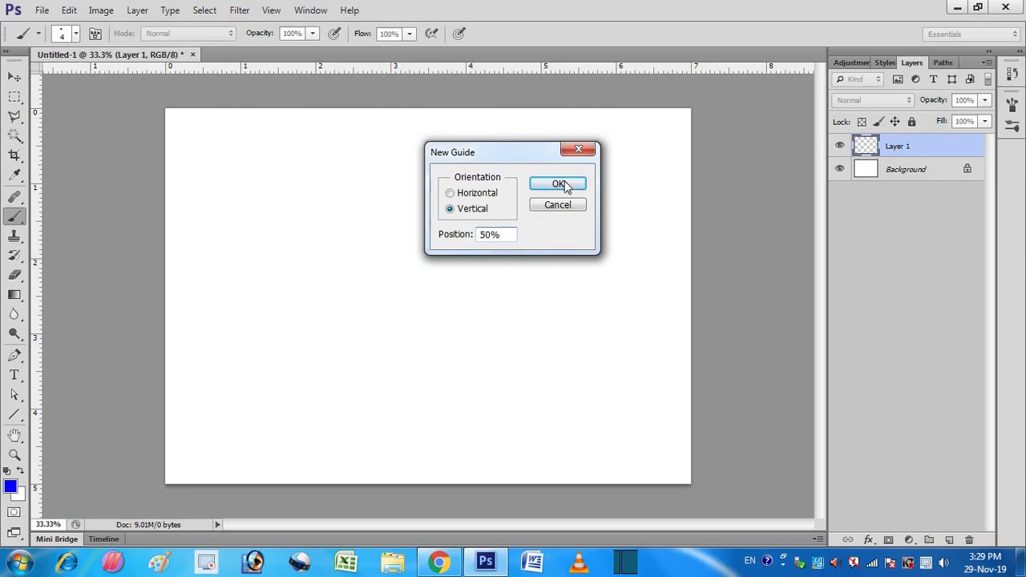
left_click(560, 184)
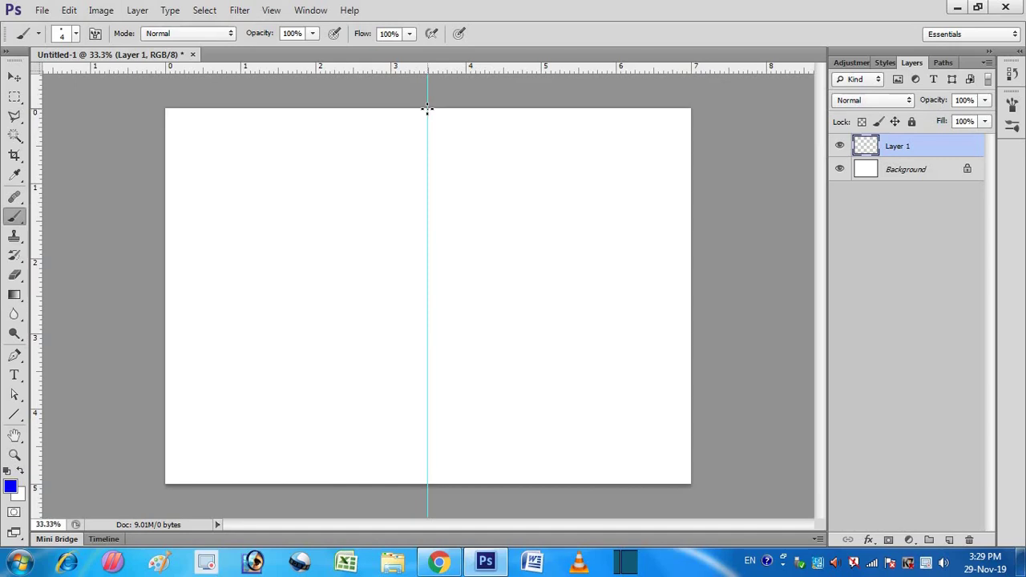
left_click(427, 109)
Paint a straight line down the centre guide to the bottom edge, then remove the guide
left_click(427, 482, "shift")
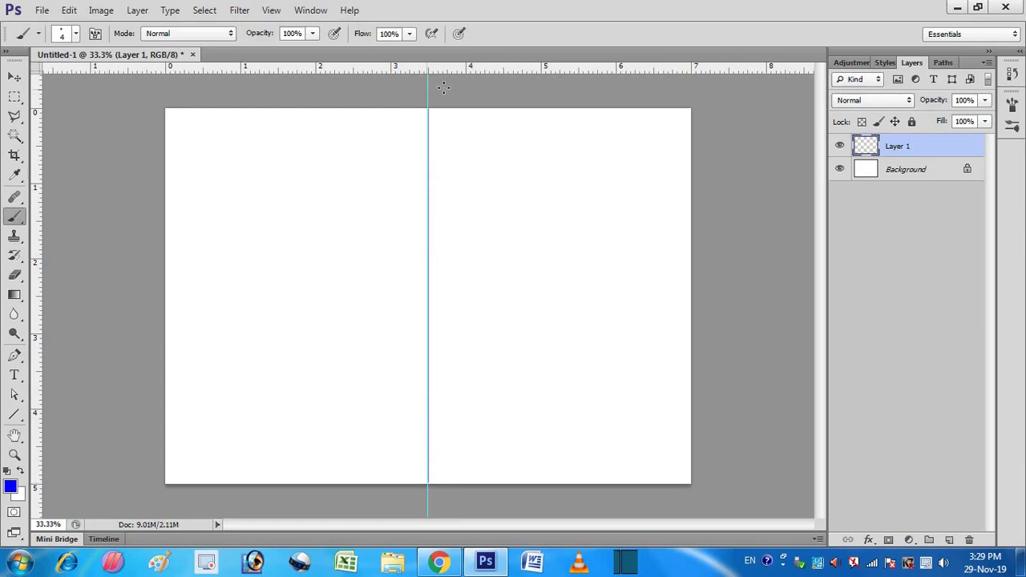
key("v")
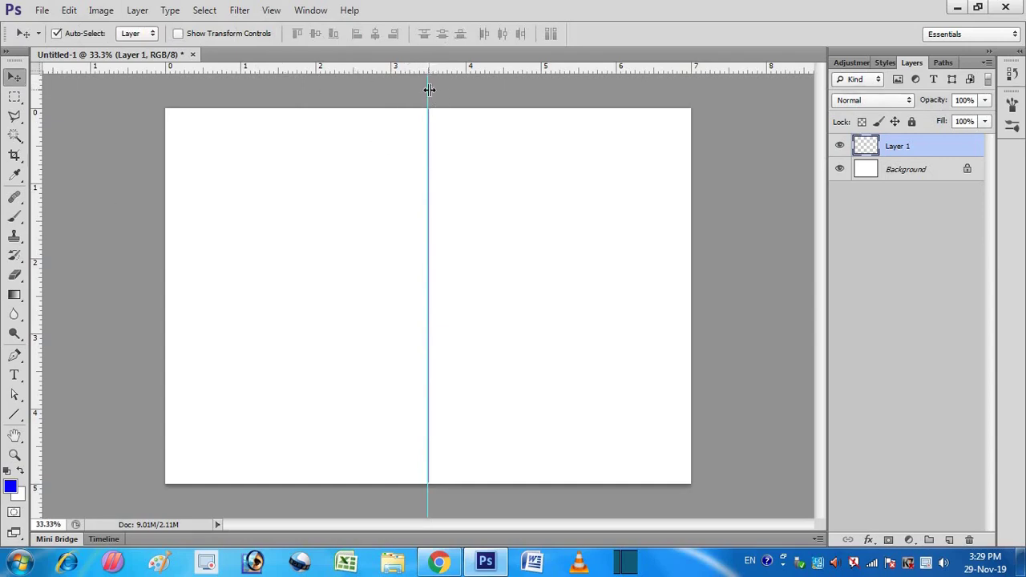
left_click(430, 94)
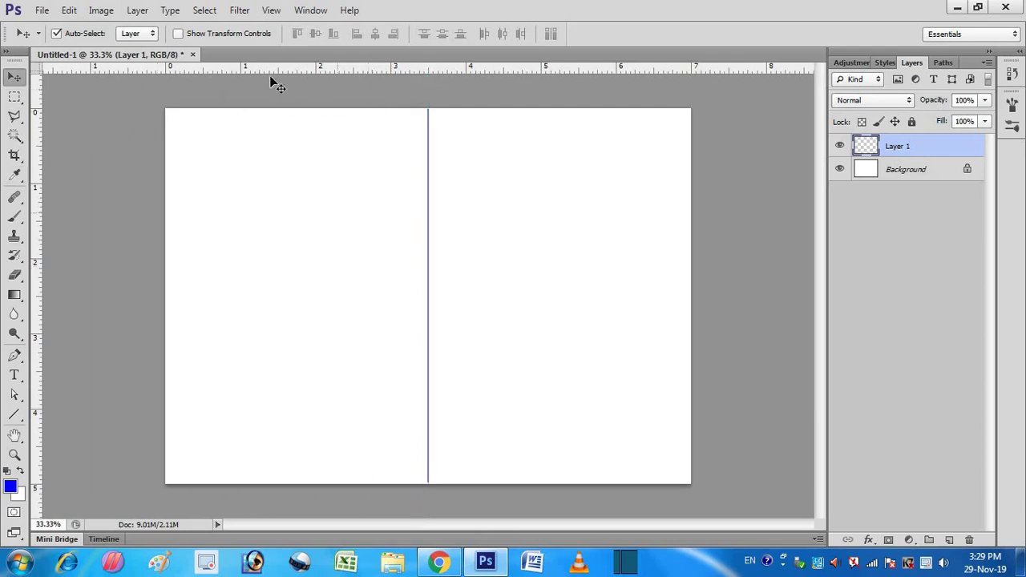
left_click(239, 12)
mouse_move(251, 177)
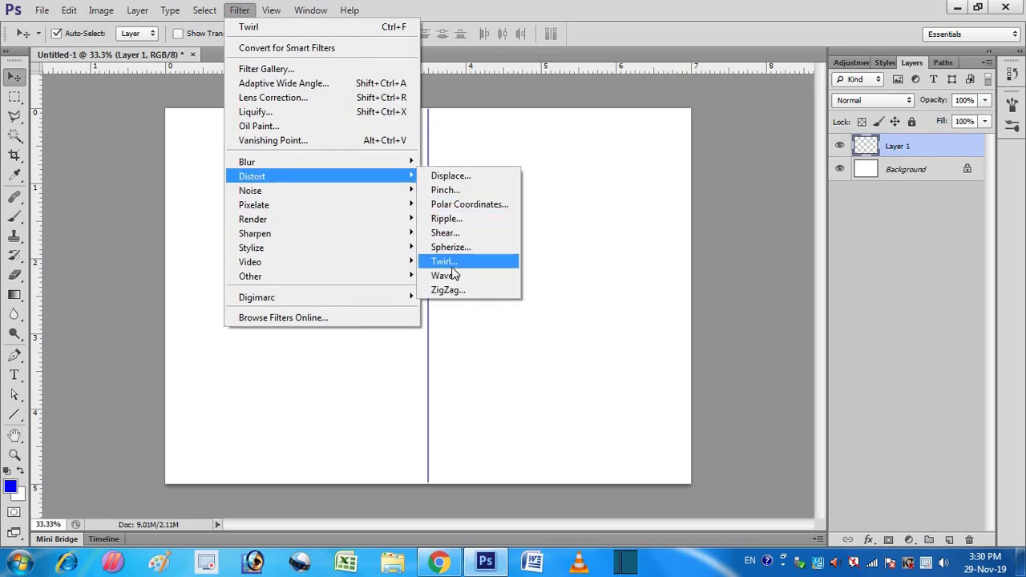
Apply a Twirl distortion with a 100° angle to the centre line
left_click(453, 263)
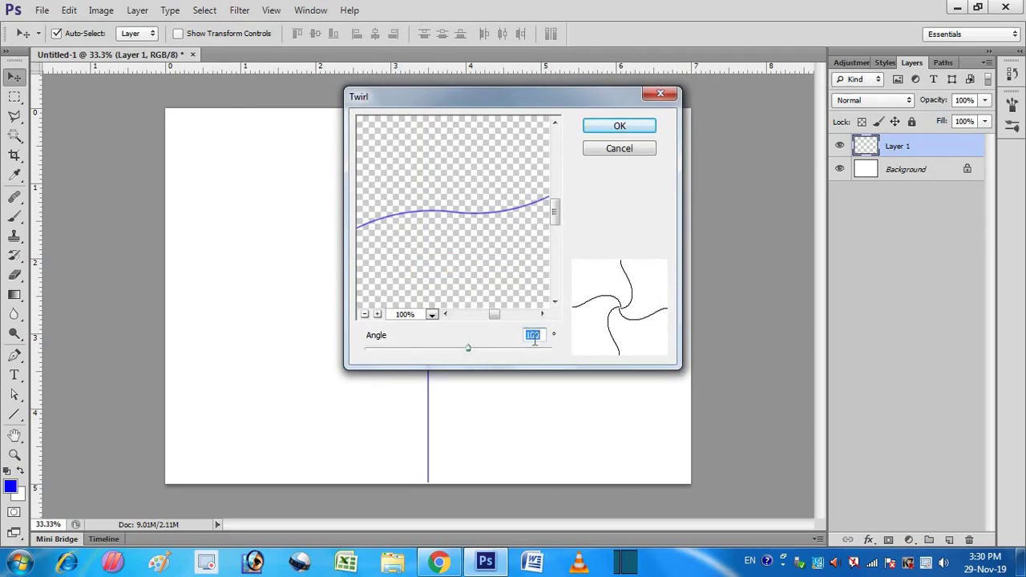
left_click(619, 128)
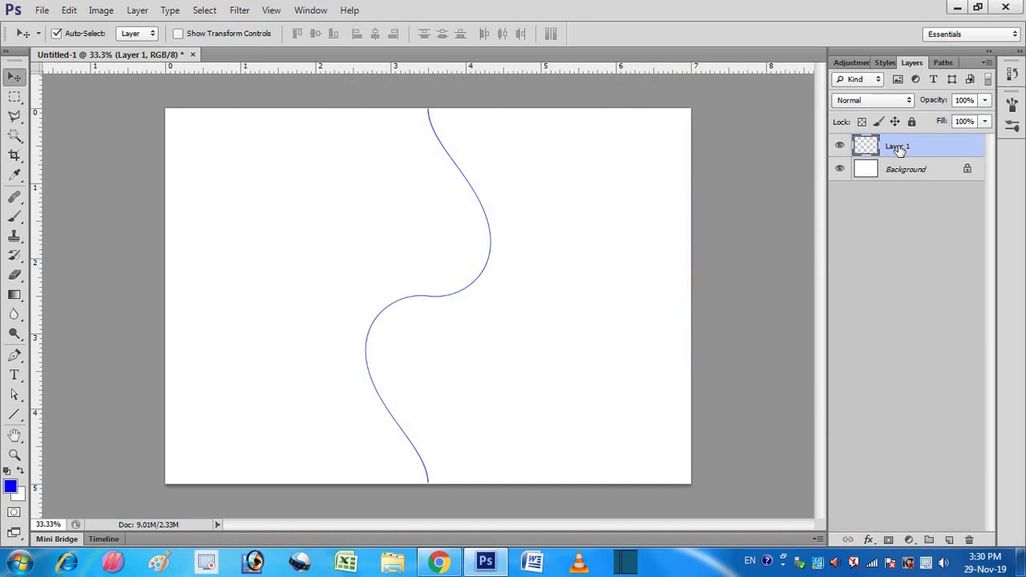
Duplicate the twirled curve layer and rotate the copy by 18°, applying the transform
key("ctrl+j")
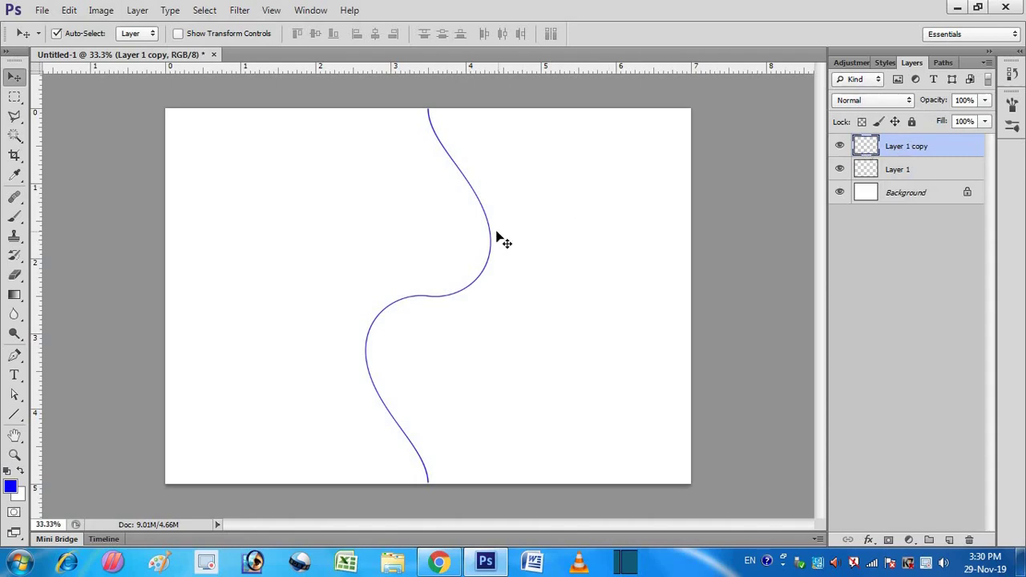
key("ctrl+t")
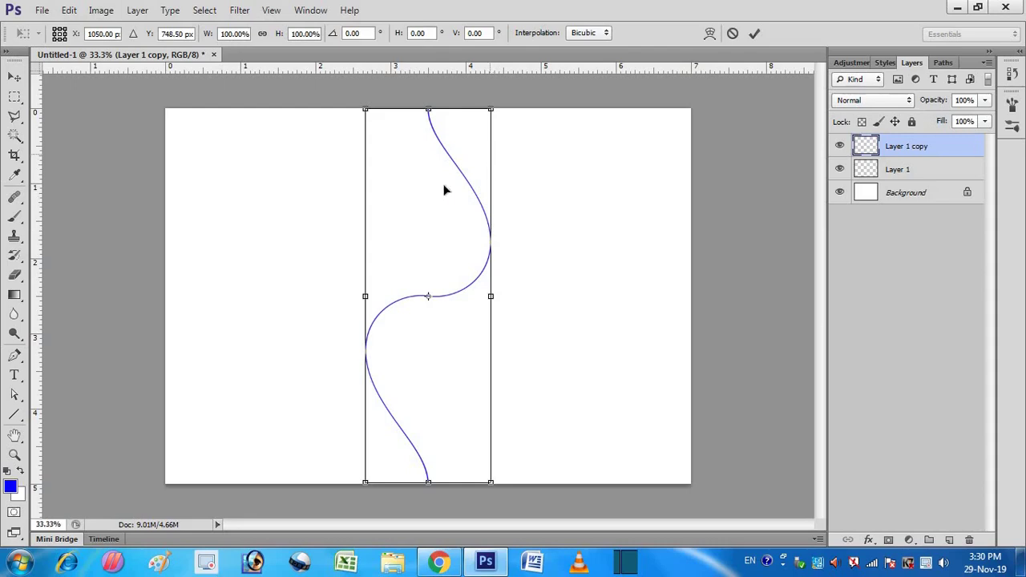
left_click(365, 33)
key("BackSpace")
key("BackSpace")
key("BackSpace")
key("BackSpace")
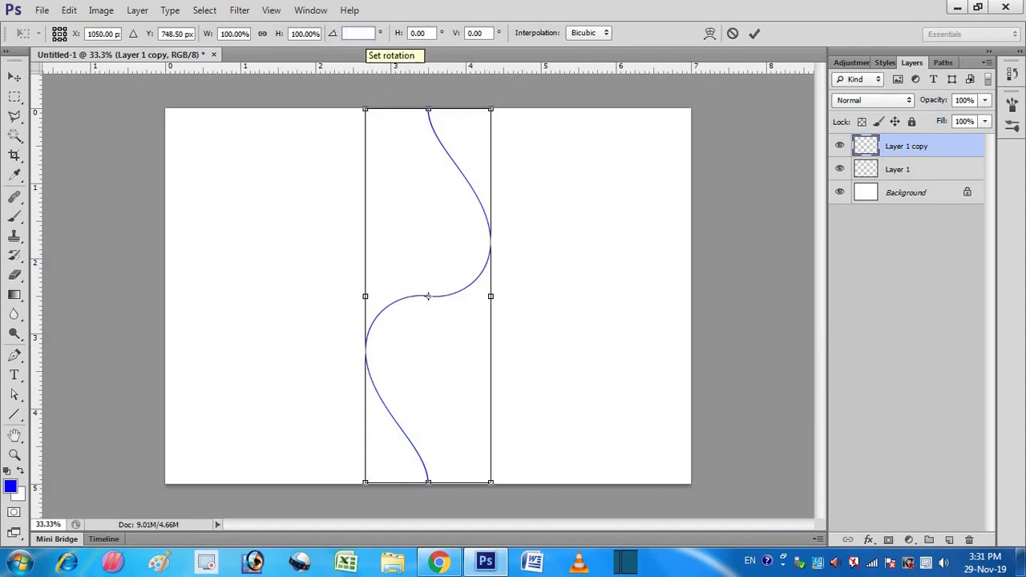
type("18")
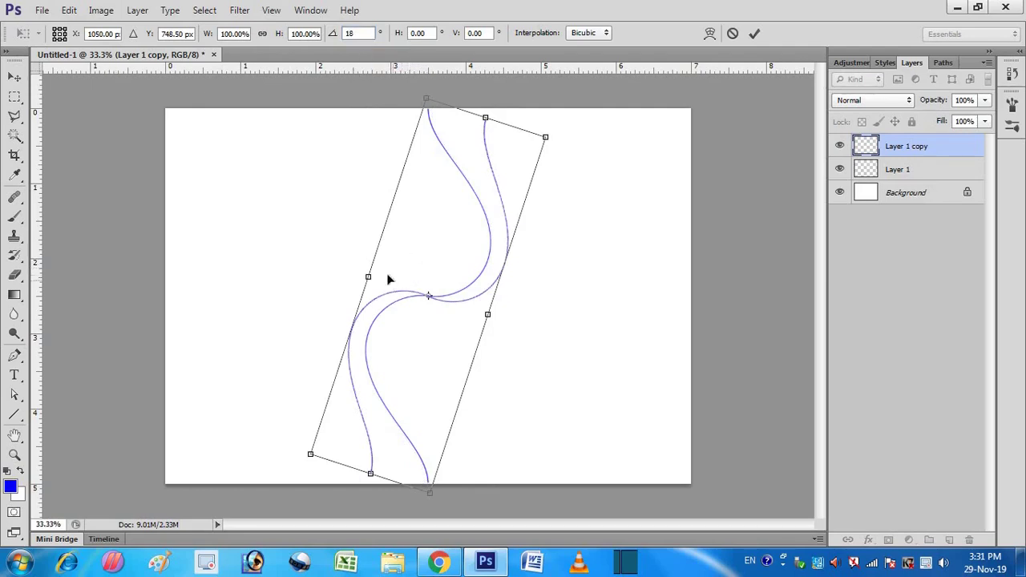
left_click(13, 100)
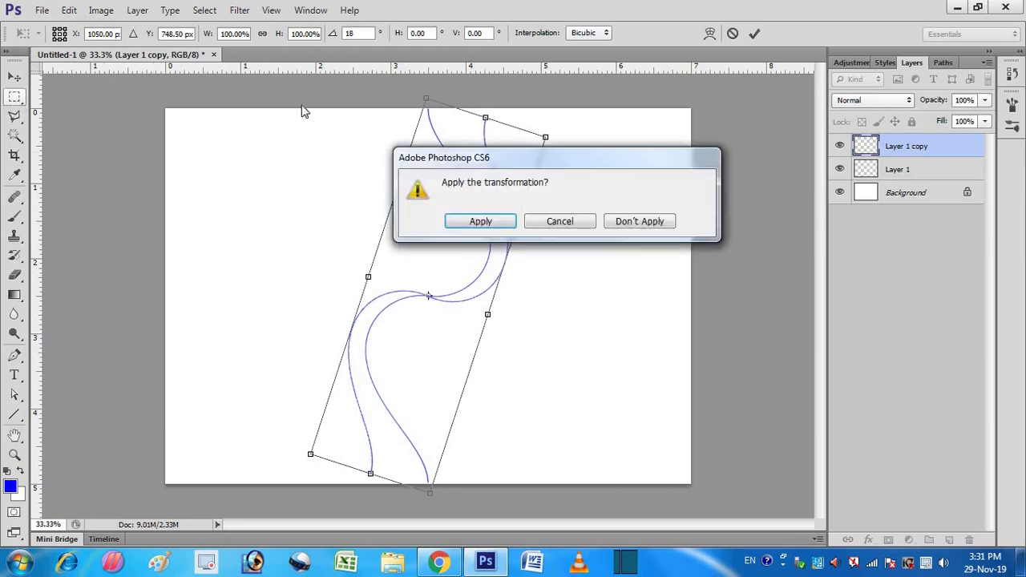
left_click(485, 227)
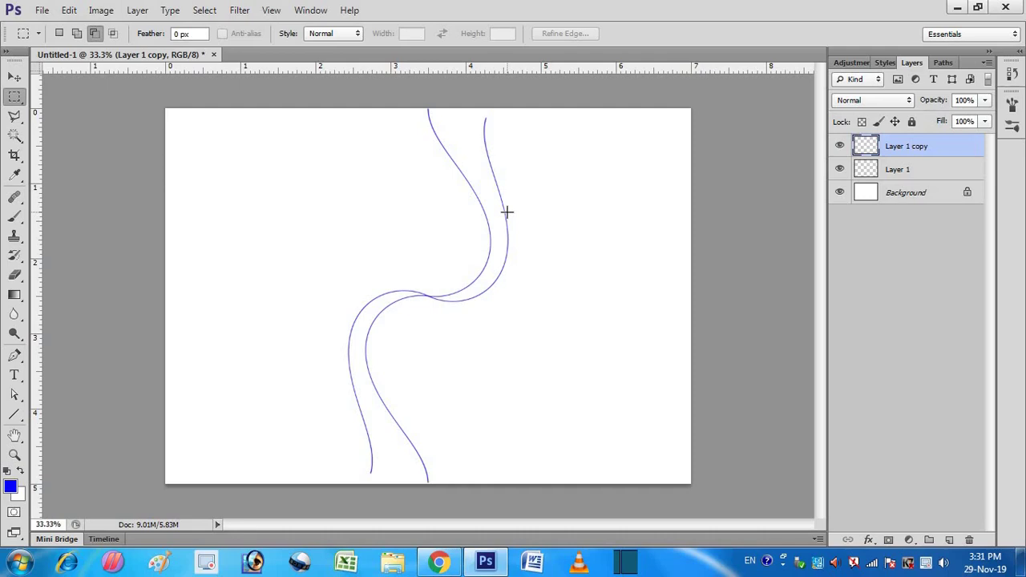
Repeat the duplicate-and-rotate to reach ten curves, then select Layer 1 through Layer 1 copy 9
key("alt")
key("ctrl+alt+shift+t")
key("ctrl+alt+shift+t")
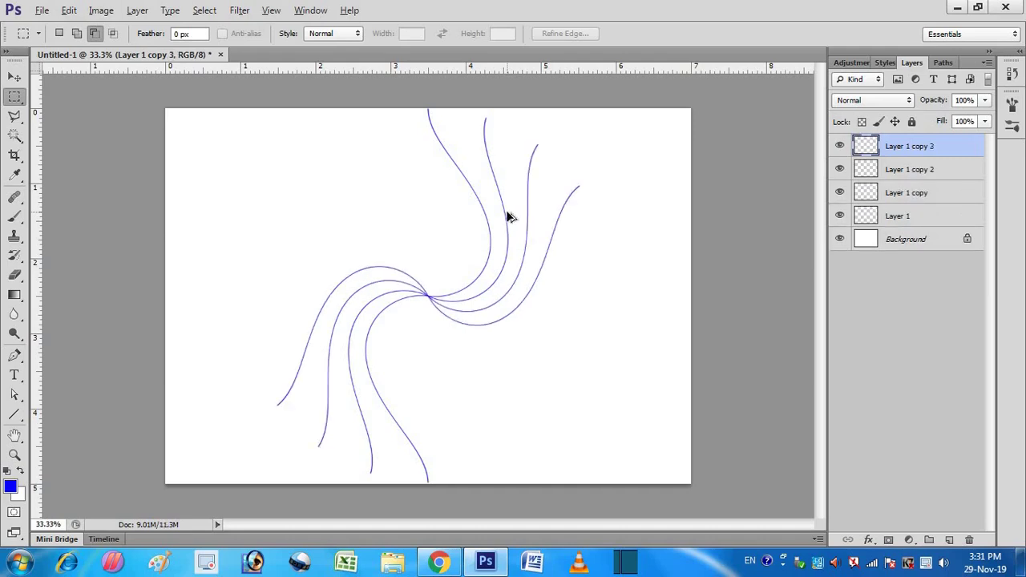
key("ctrl+alt+shift+t")
key("ctrl+alt+shift+t")
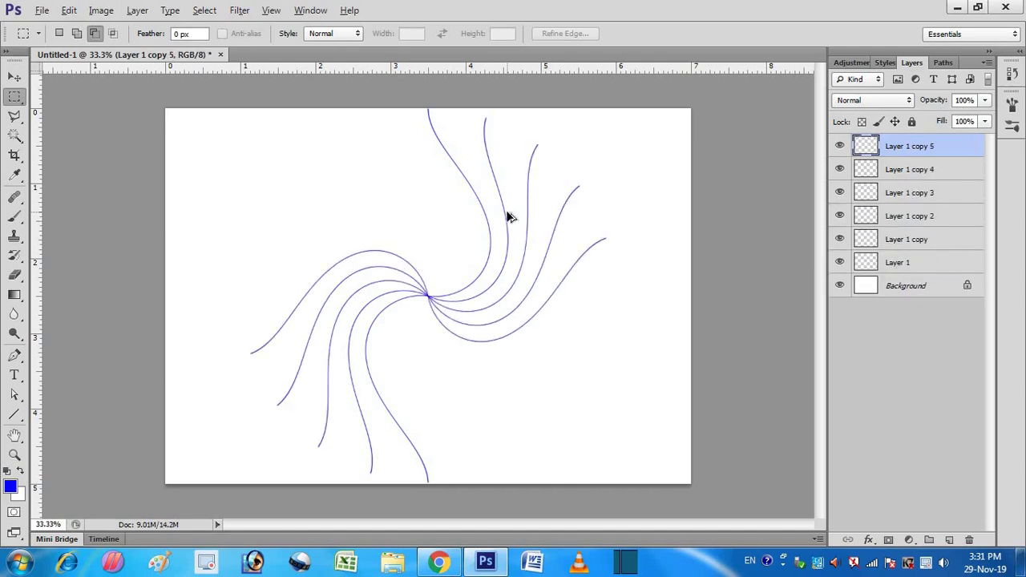
key("ctrl+alt+shift+t")
key("ctrl+alt+shift+t")
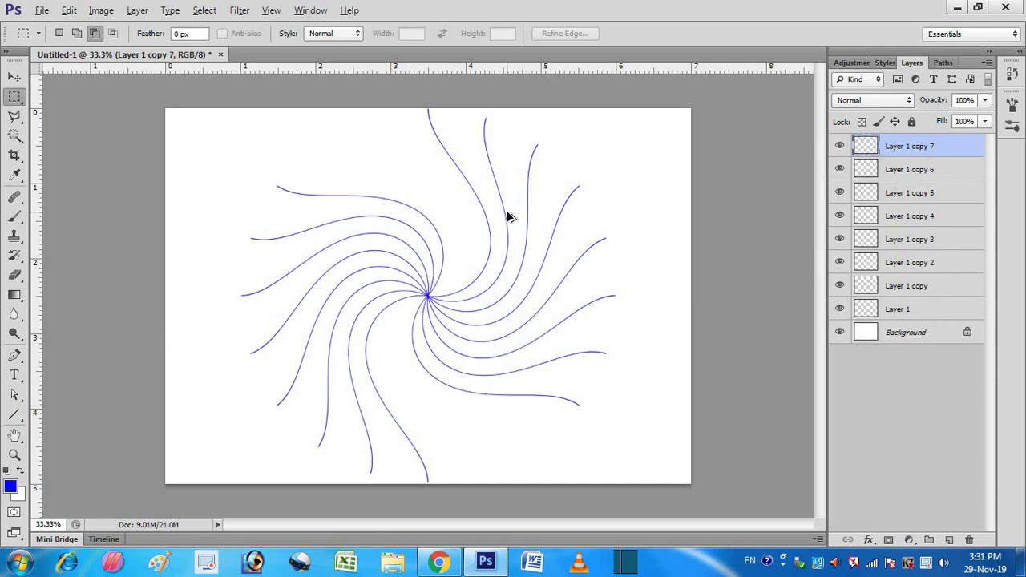
key("ctrl+alt+shift+t")
key("ctrl+alt+shift+t")
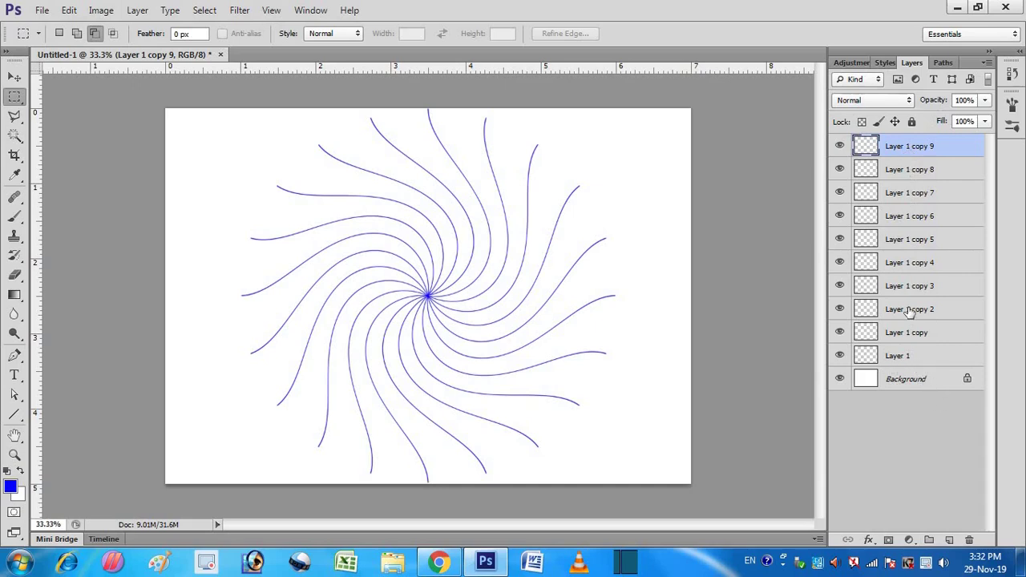
left_click(901, 355, "shift")
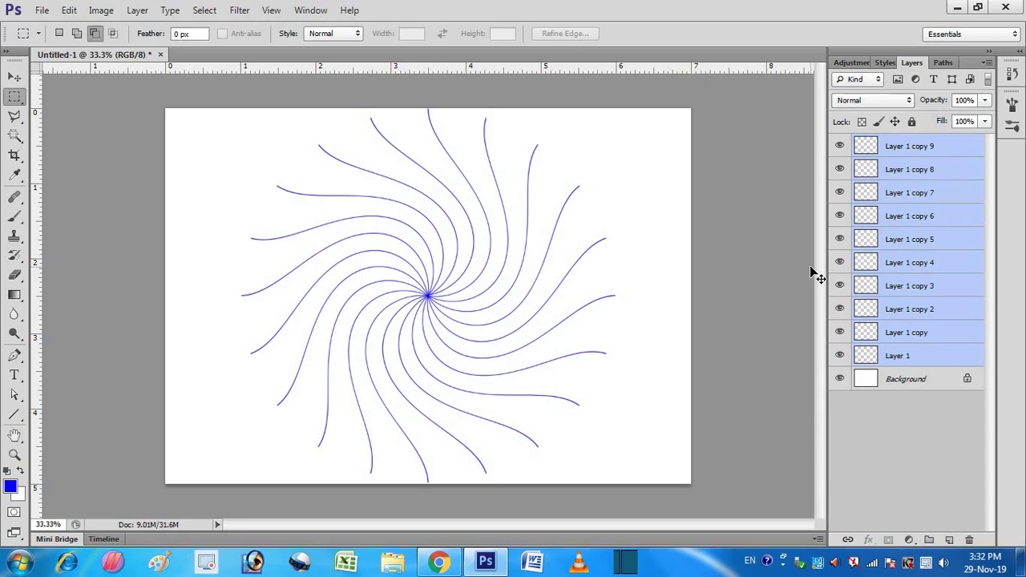
Merge the ten selected curve layers into one and duplicate the merged swirl
key("ctrl+e")
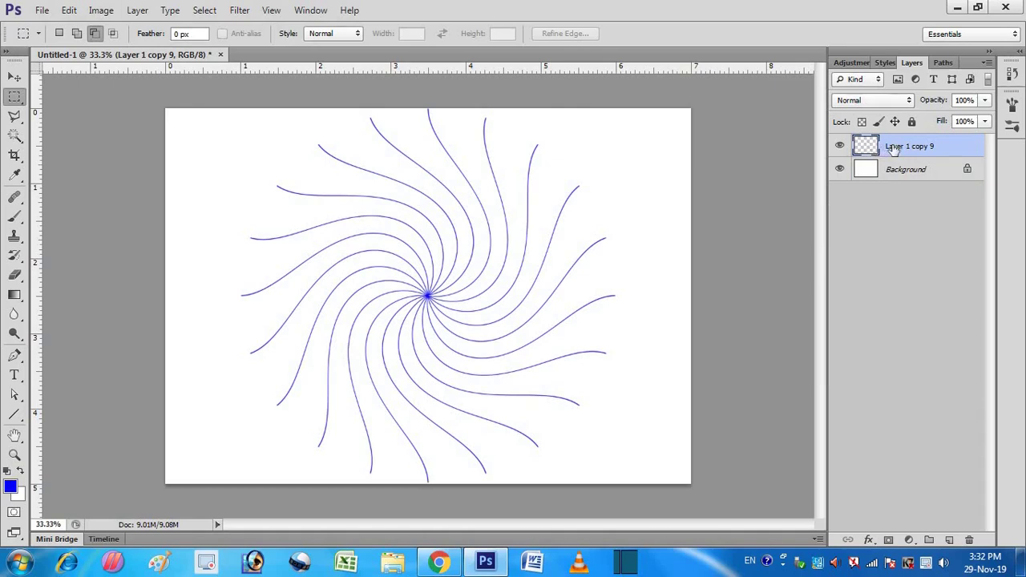
key("ctrl+j")
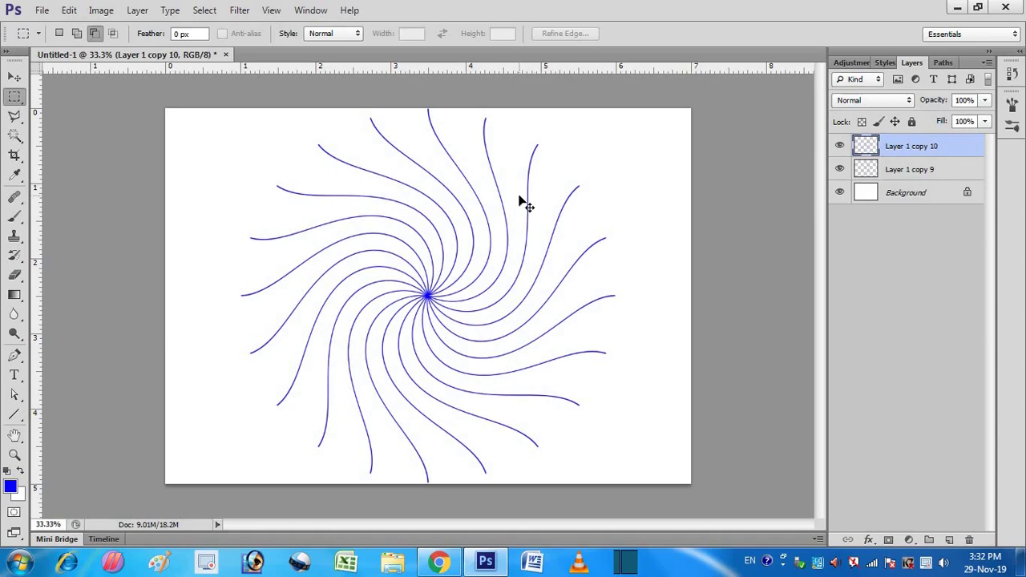
Flip the duplicate swirl, Layer 1 copy 10, horizontally and commit the transform
key("ctrl+t")
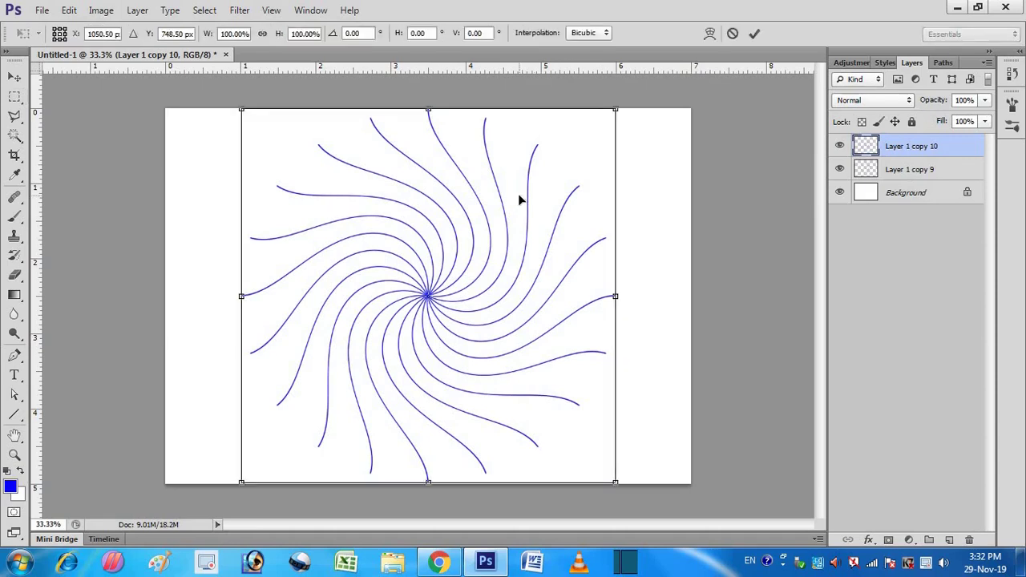
right_click(439, 201)
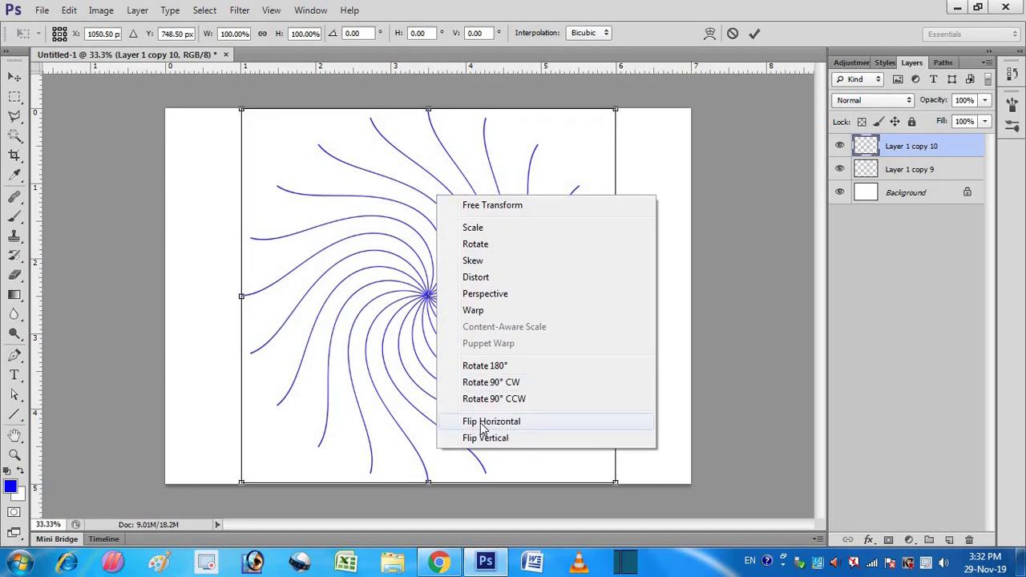
left_click(484, 423)
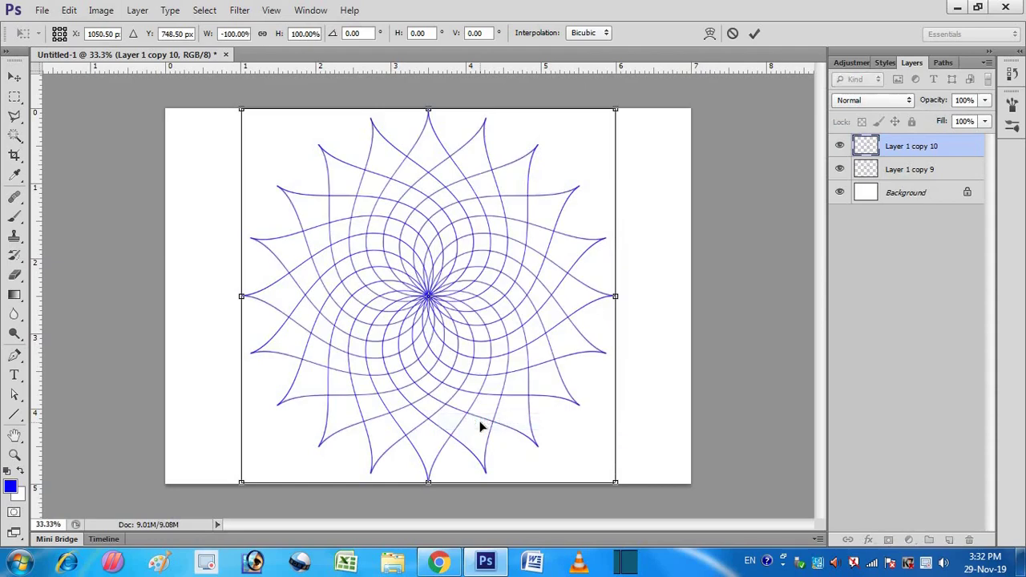
key("Return")
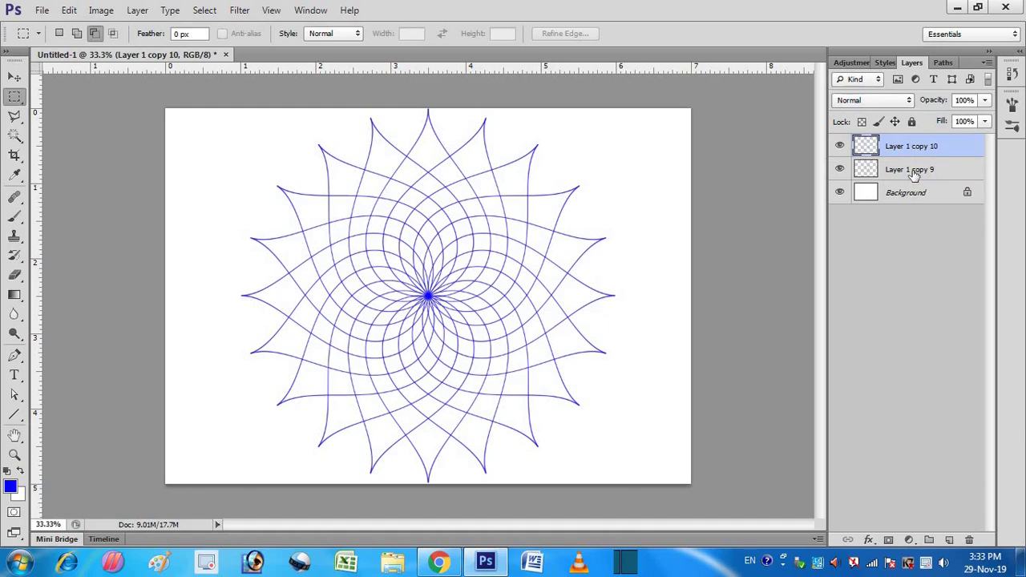
Merge the mirrored swirl down into Layer 1 copy 9 and bring up Hue/Saturation
key("ctrl+e")
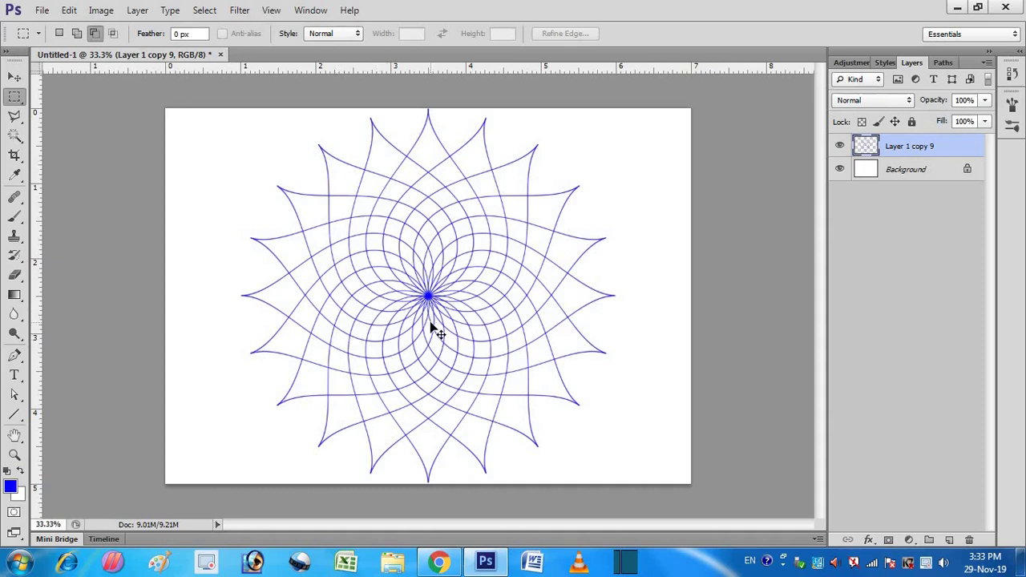
key("ctrl+u")
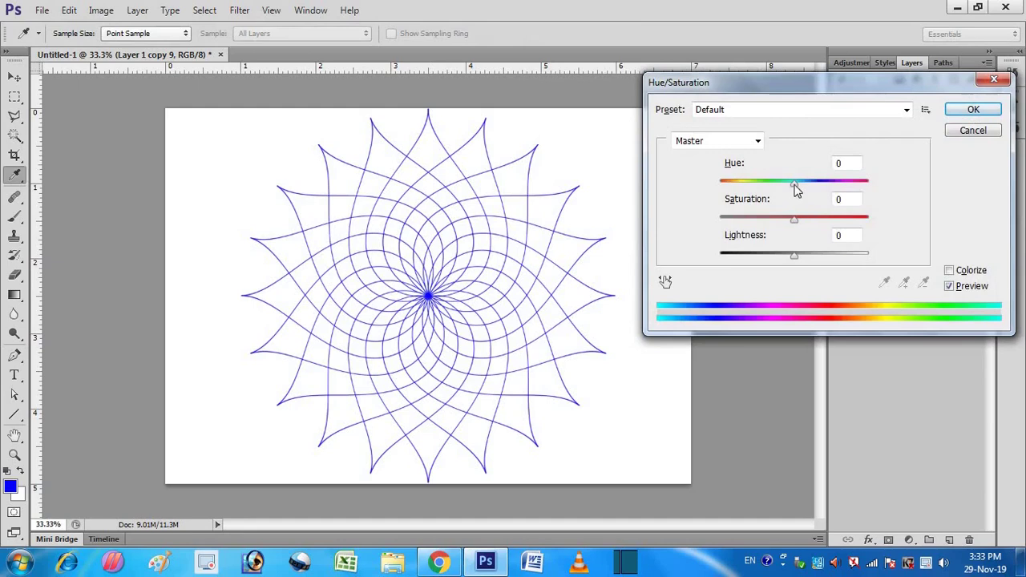
Apply Hue/Saturation with Hue +61 and Saturation +55 to make the flower magenta
mouse_move(795, 186)
left_mouse_down()
mouse_move(840, 204)
mouse_move(827, 202)
left_mouse_up()
left_click(843, 200)
scroll(842, 200, "up", 17)
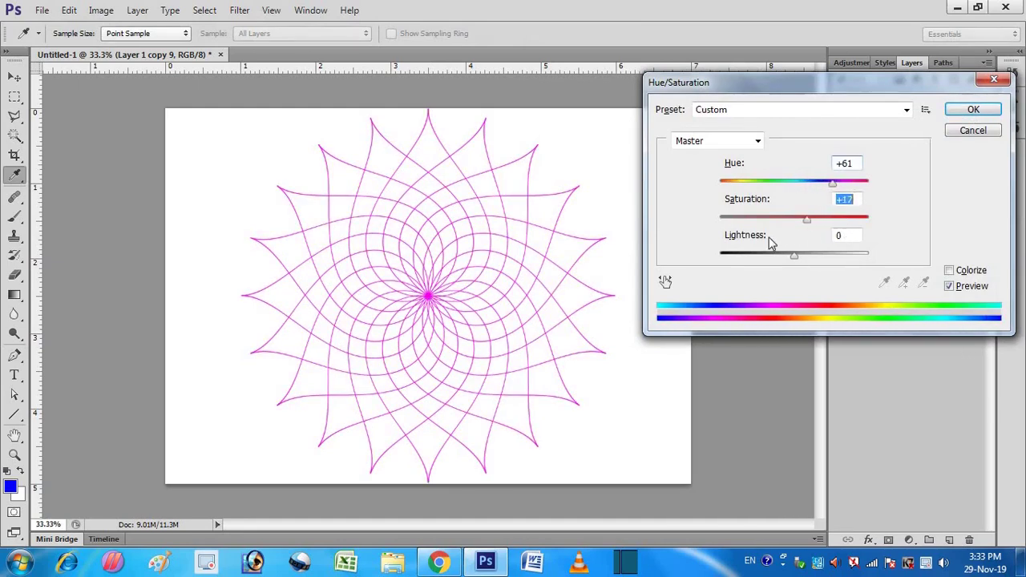
left_click_drag(806, 220, 834, 220)
left_click(959, 109)
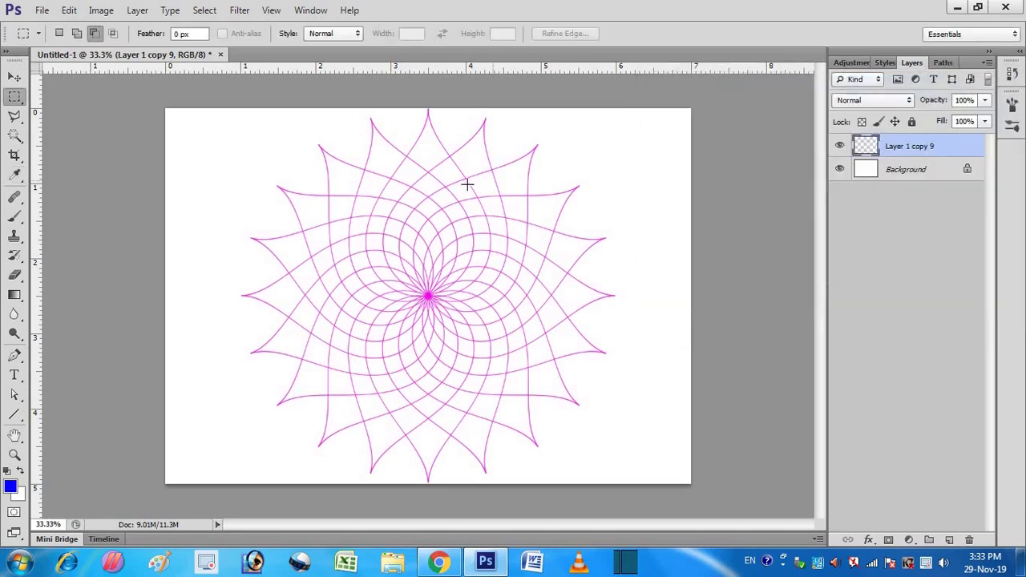
With the Move tool, nudge the magenta flower layer about 10 pixels up and left
left_click(14, 76)
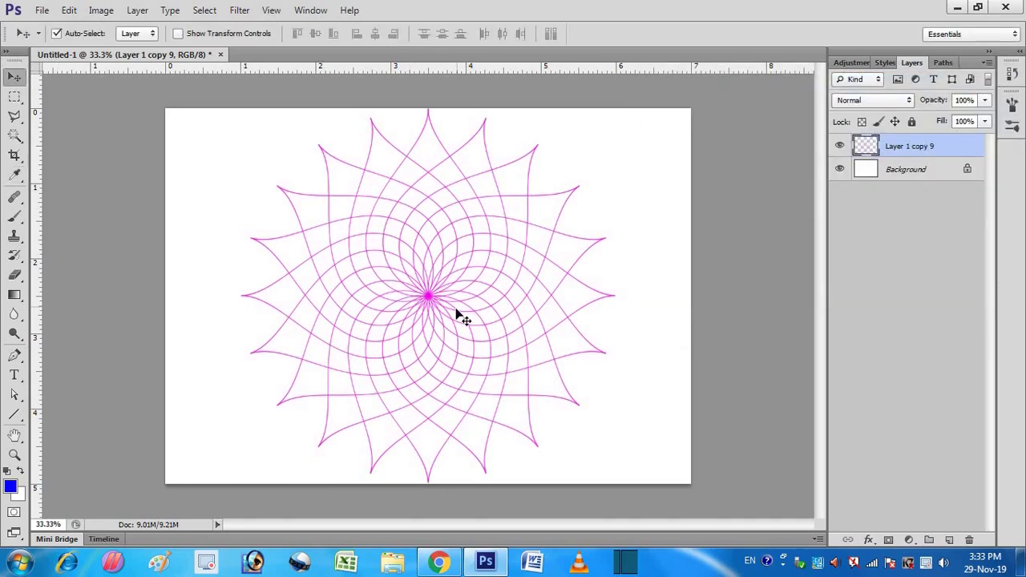
left_click_drag(456, 312, 447, 304)
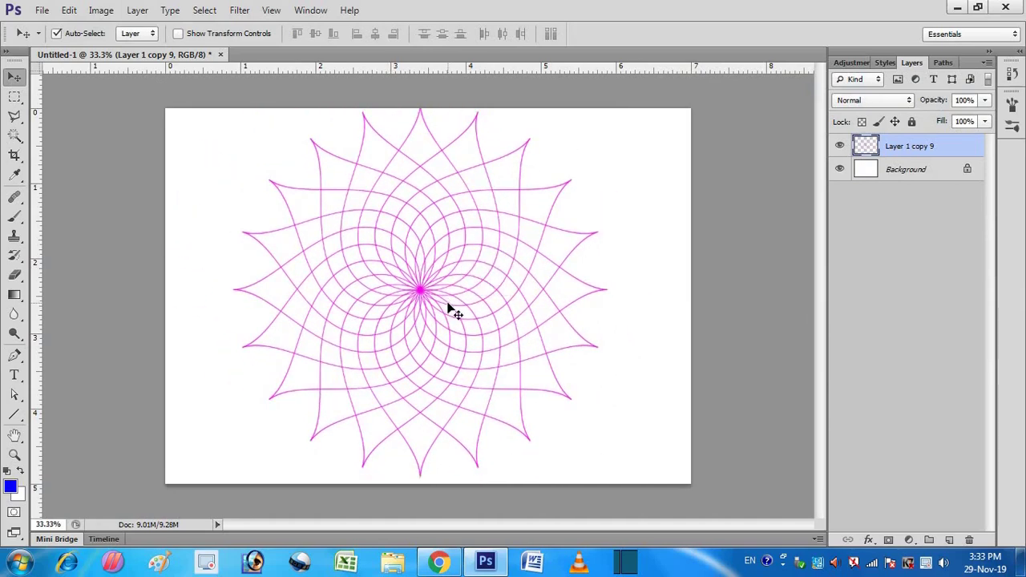